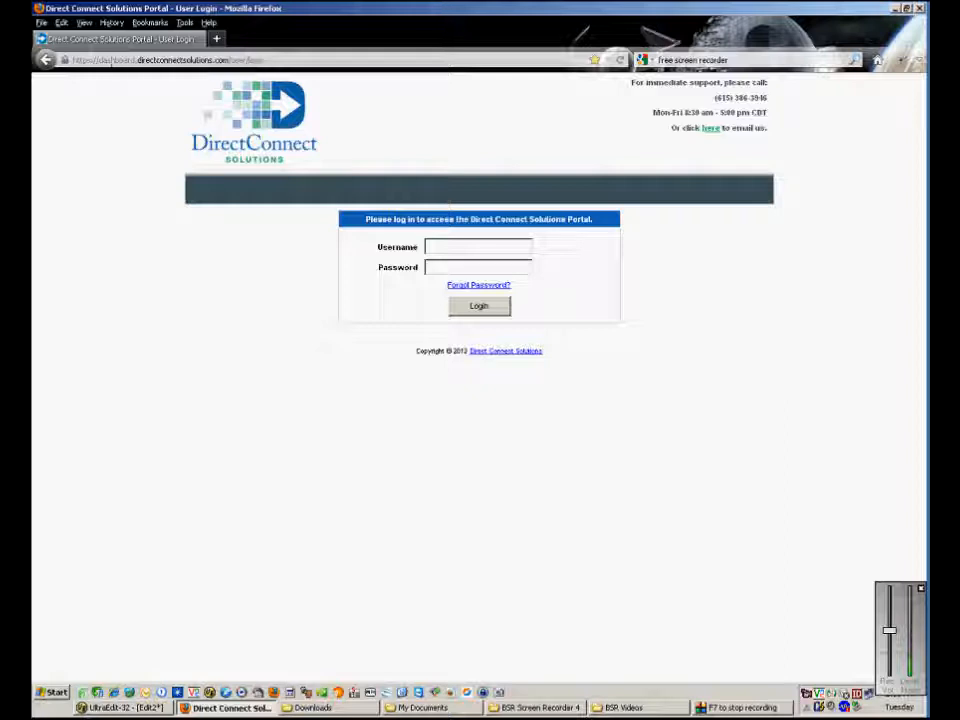
Trim the login path from the portal web address and reload the page.
left_click_drag(100, 60, 229, 60)
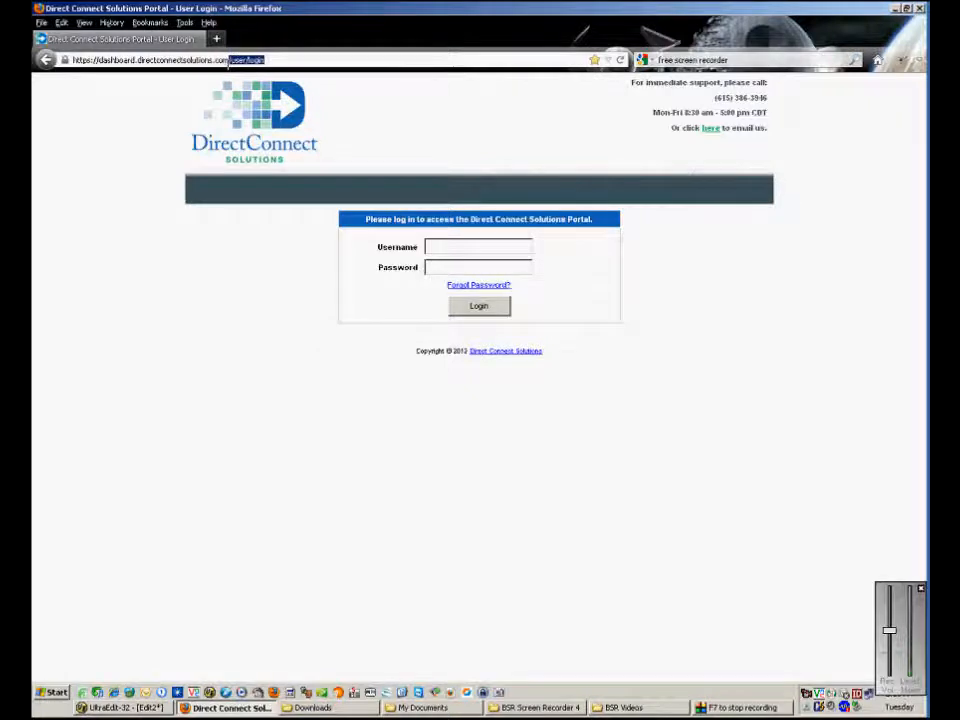
key("Delete")
key("Return")
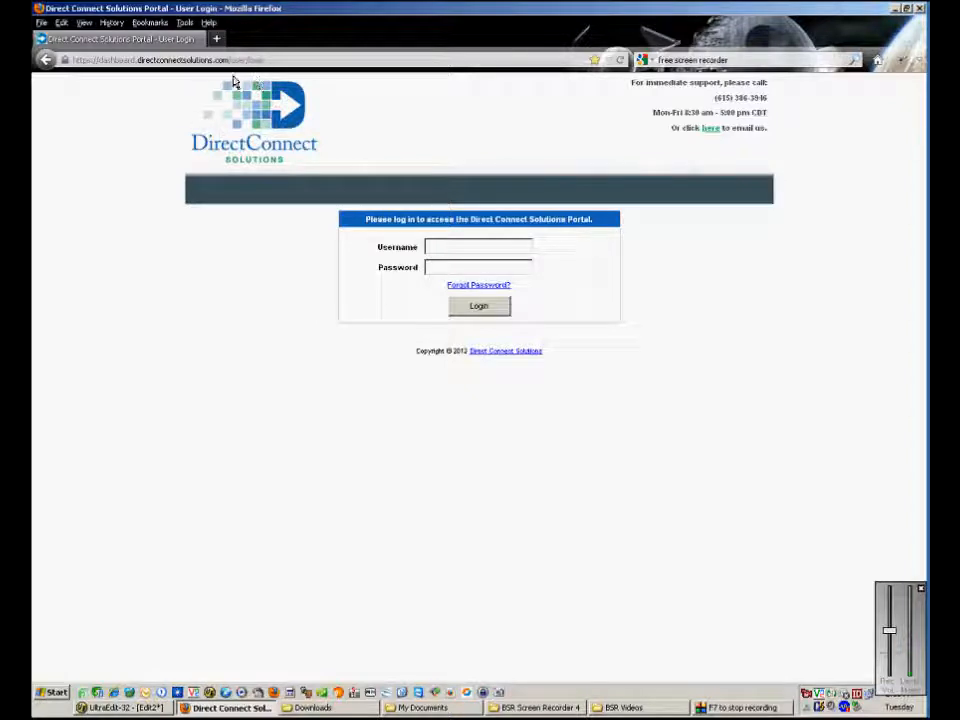
left_click_drag(267, 60, 232, 60)
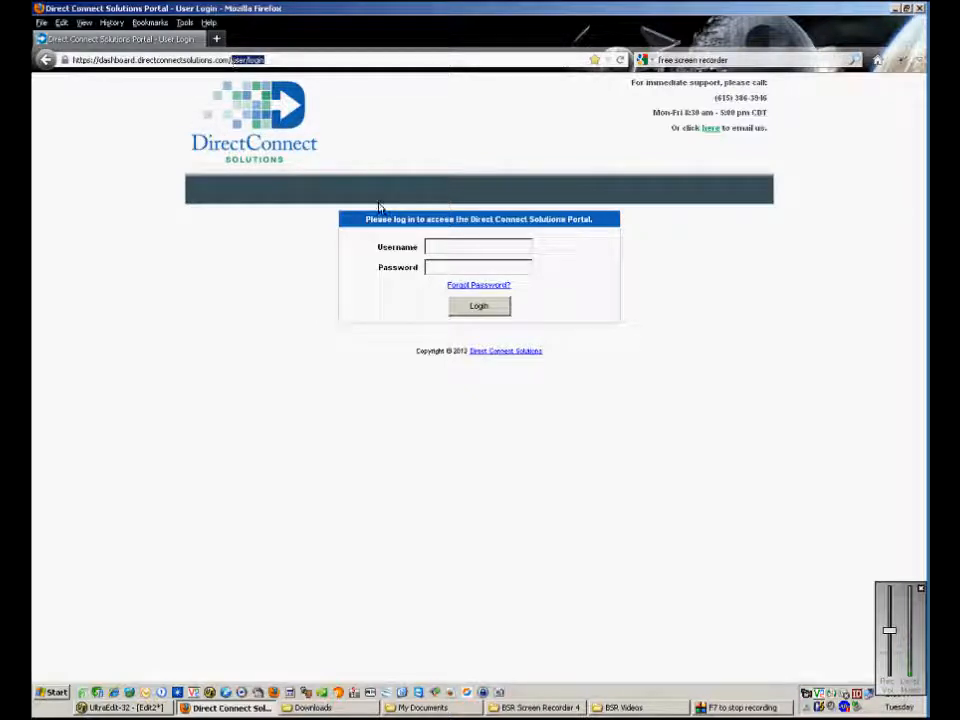
Sign in with the saved username and autofilled password to reach the dashboard.
left_click(428, 246)
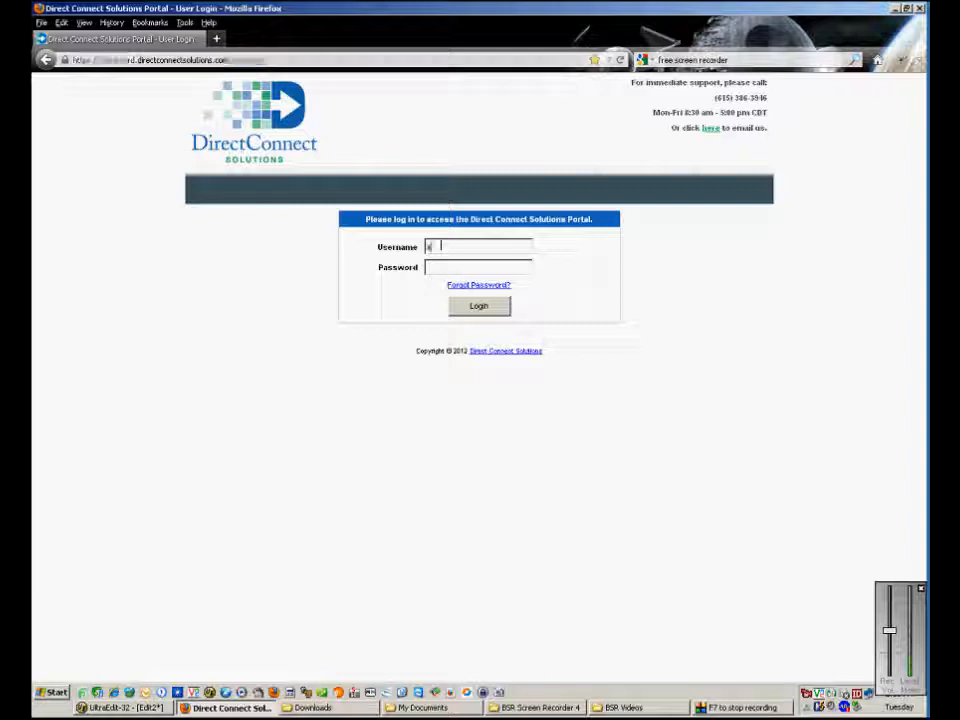
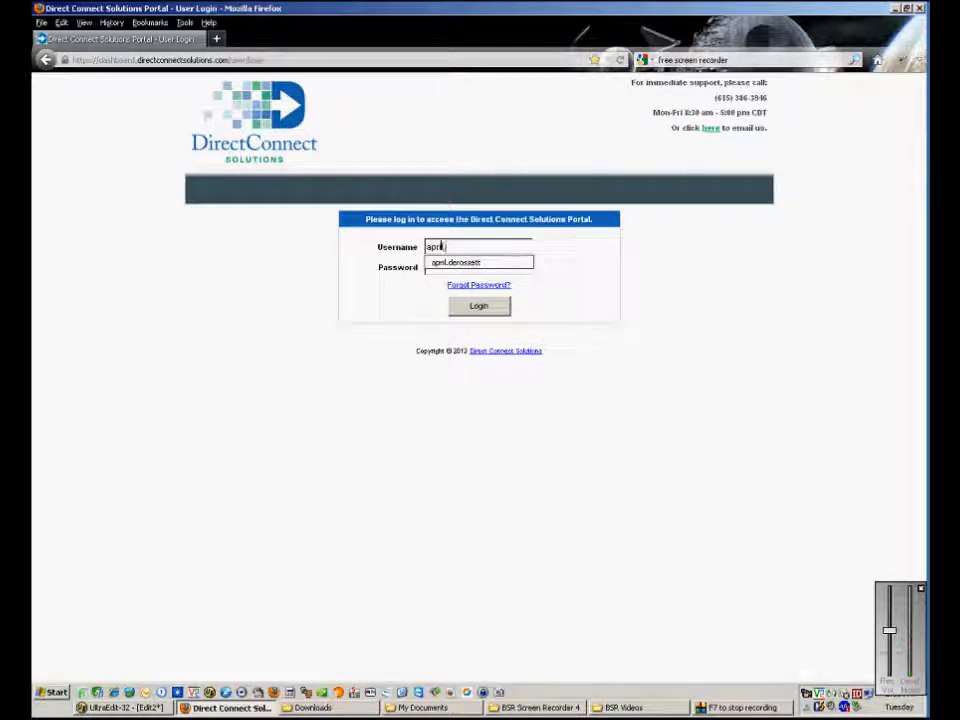
key("Tab")
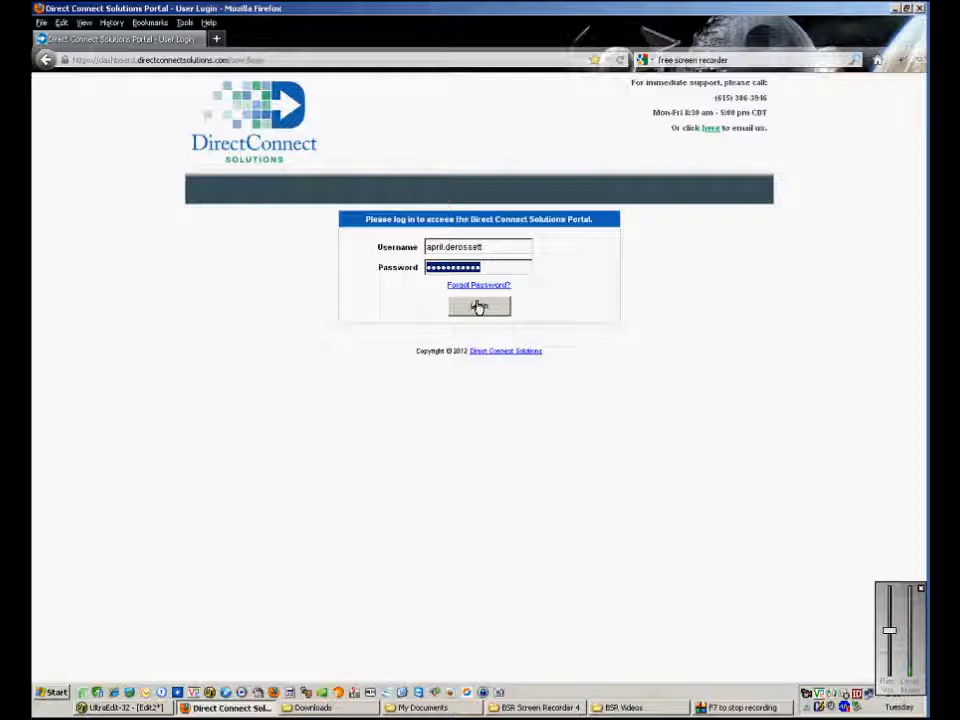
left_click(478, 307)
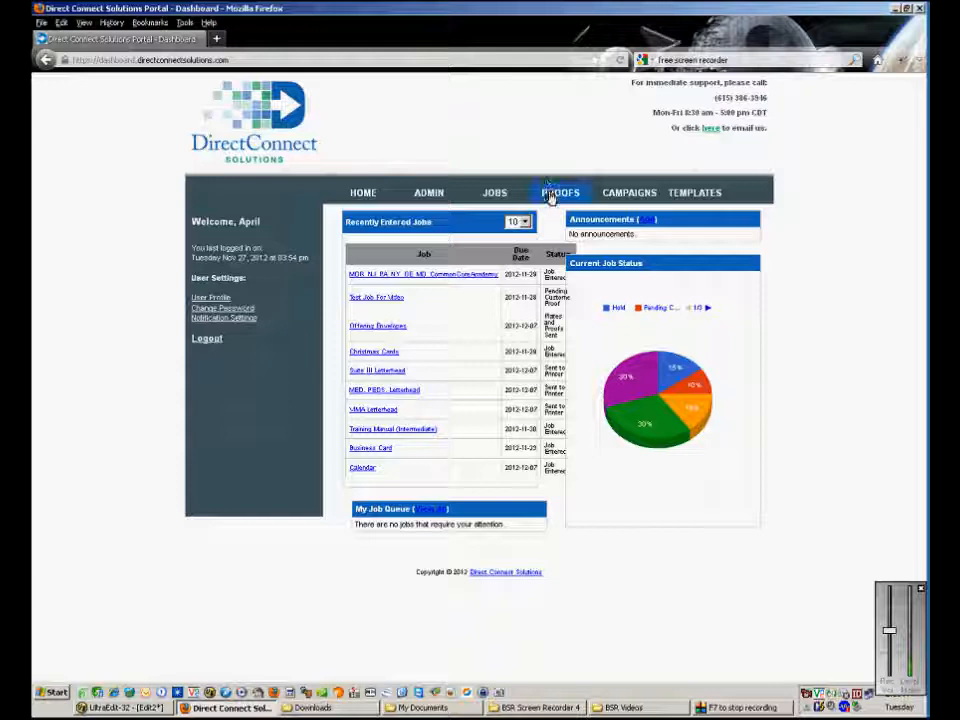
Go to the PROOFS page listing jobs pending customer proof approval.
left_click(559, 193)
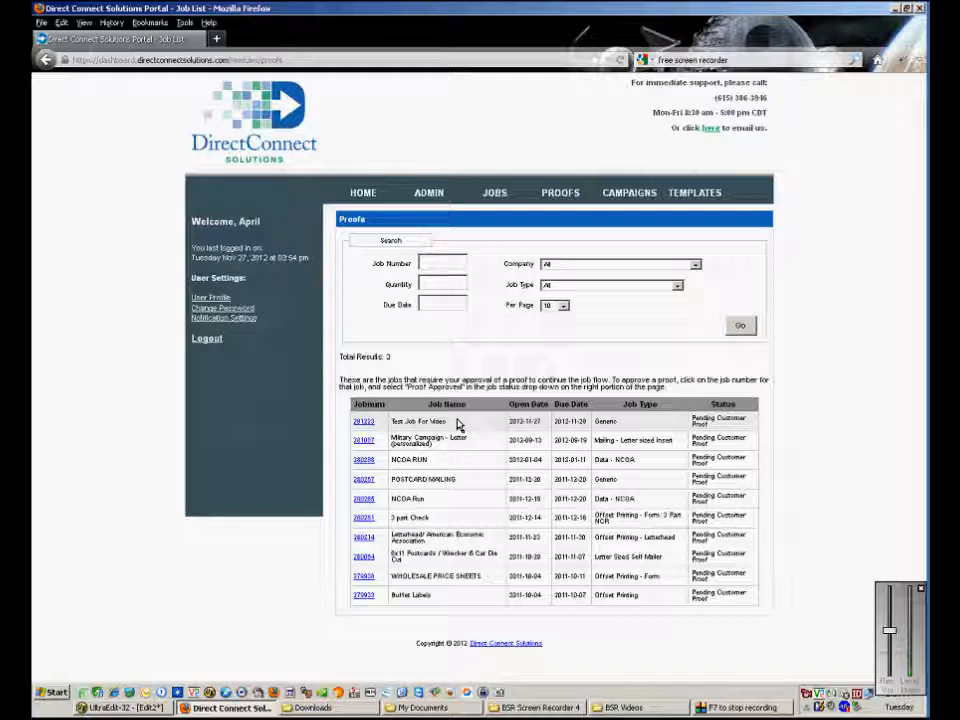
Open the proof details for job 281223, Test Job For Video.
left_click(366, 425)
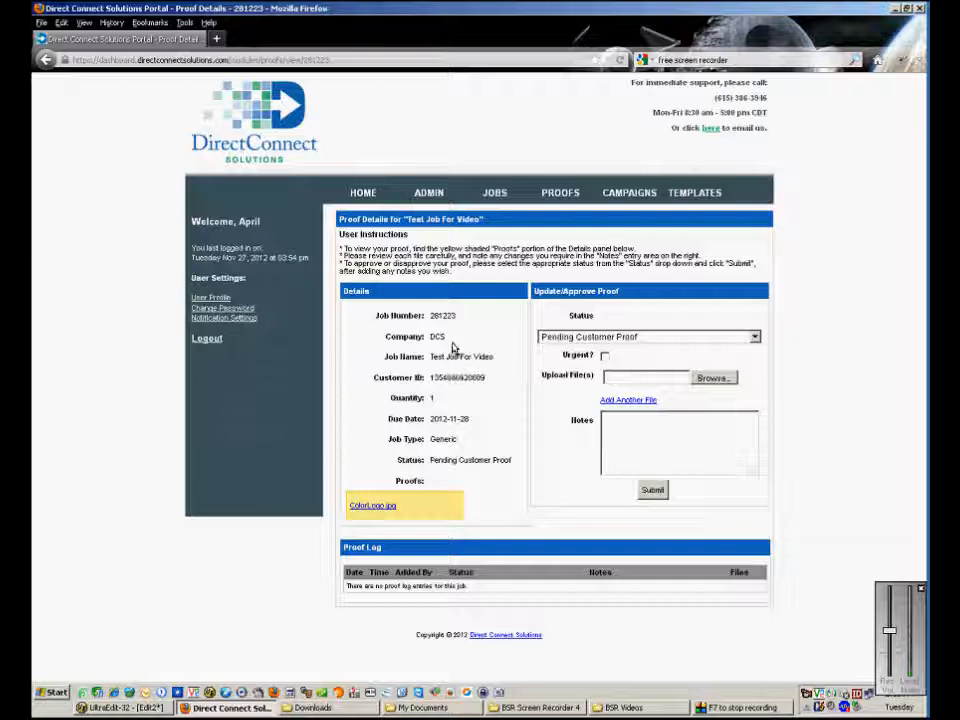
double_click(438, 337)
left_click(438, 337)
double_click(438, 337)
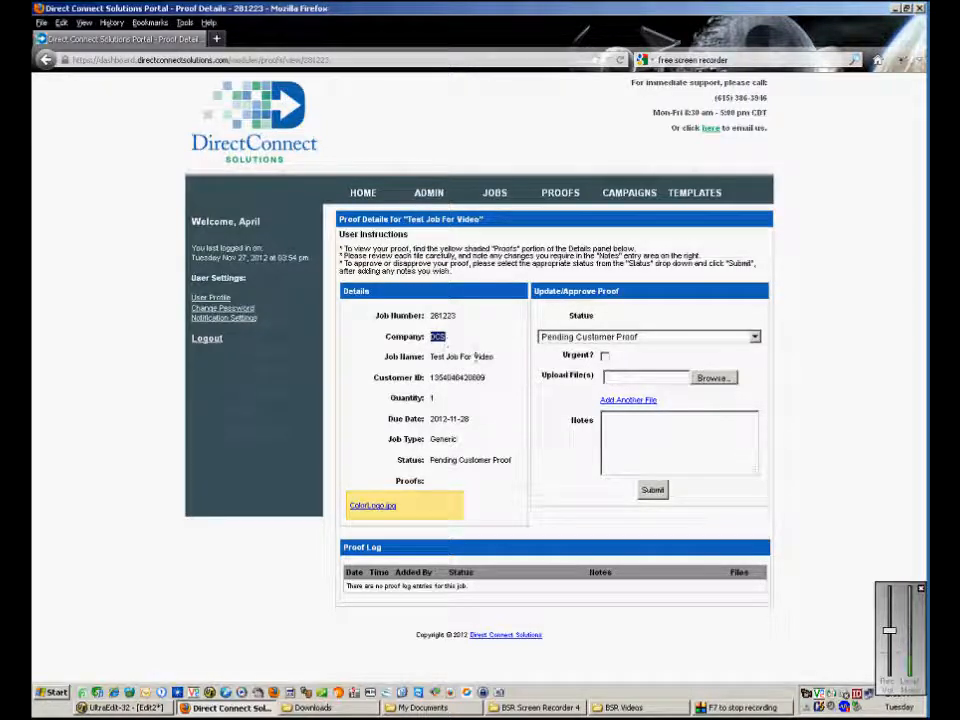
left_click(493, 360)
triple_click(432, 360)
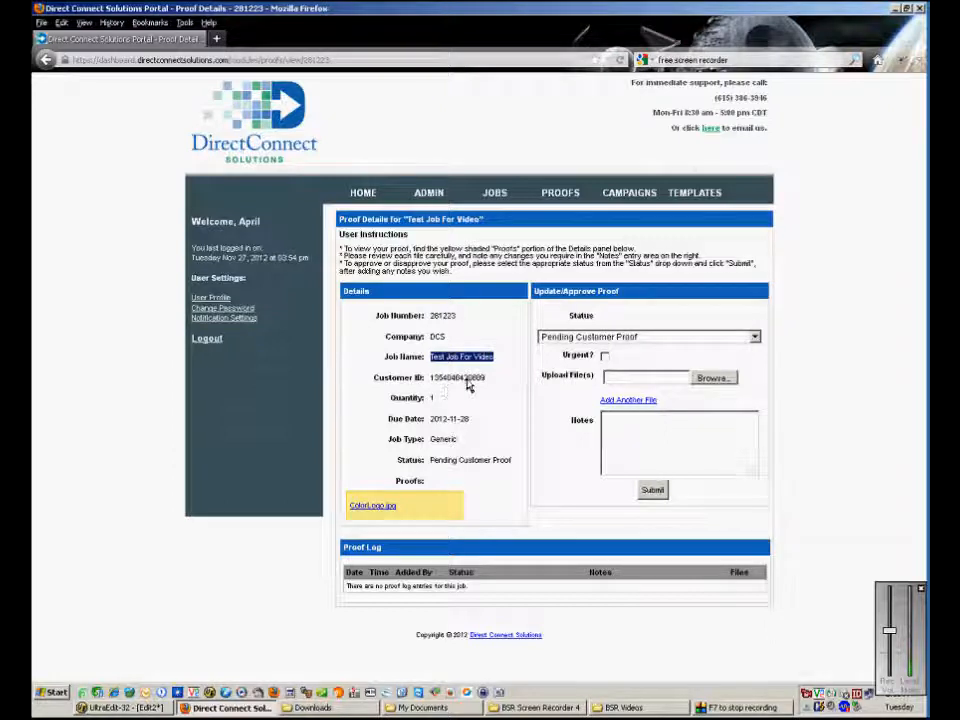
left_click(490, 387)
left_click_drag(490, 387, 430, 387)
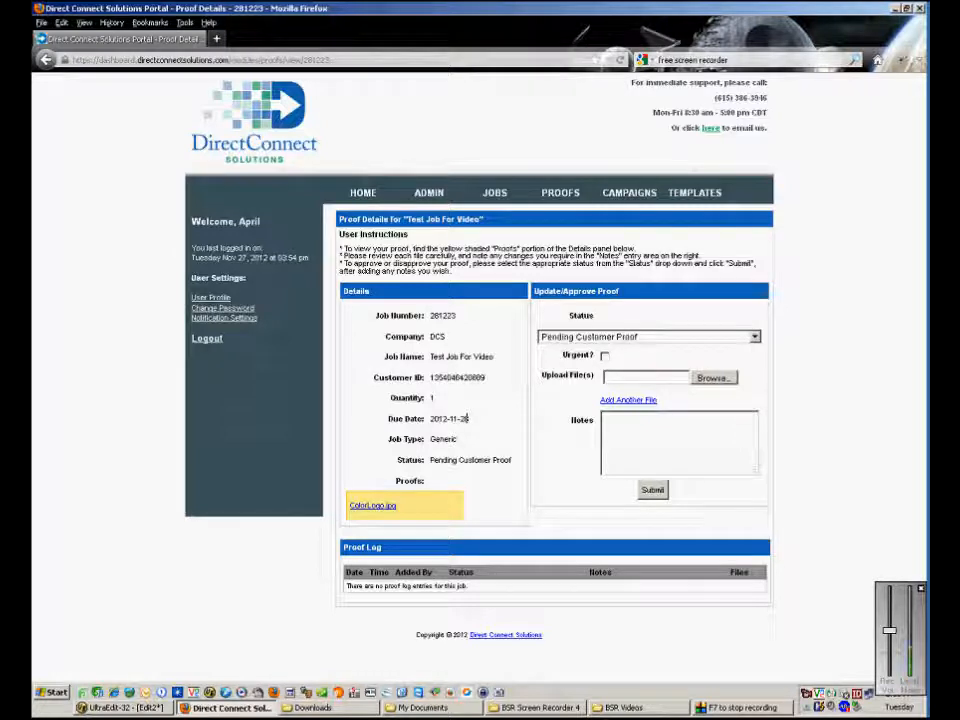
left_click_drag(510, 457, 431, 455)
left_click(432, 457)
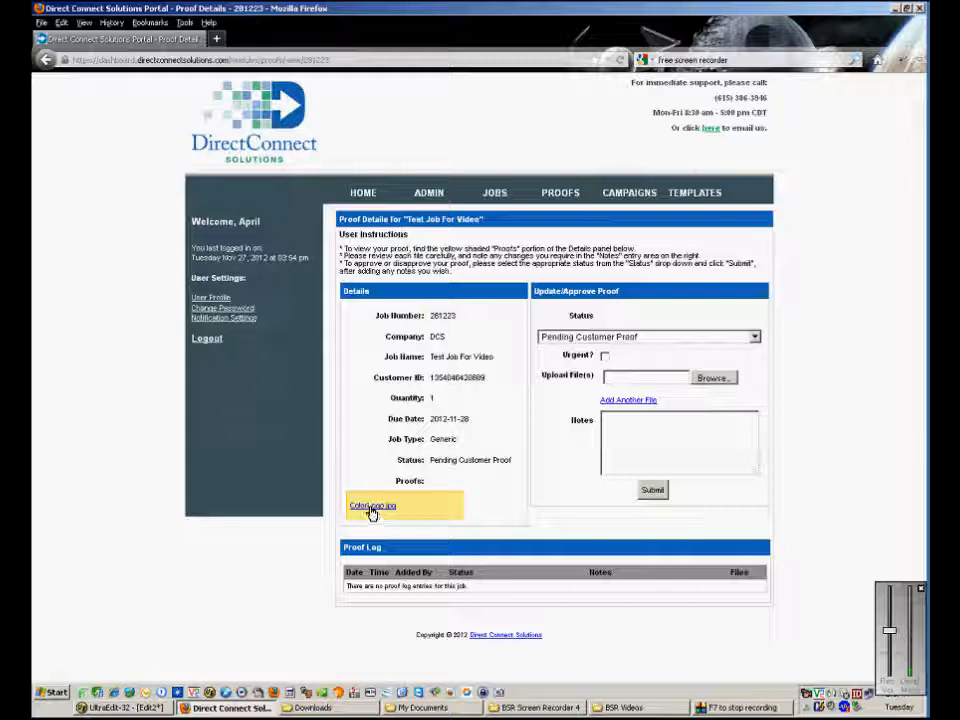
Open the ColorLogo.jpg proof file from the Proofs box in IrfanView.
left_click(372, 507)
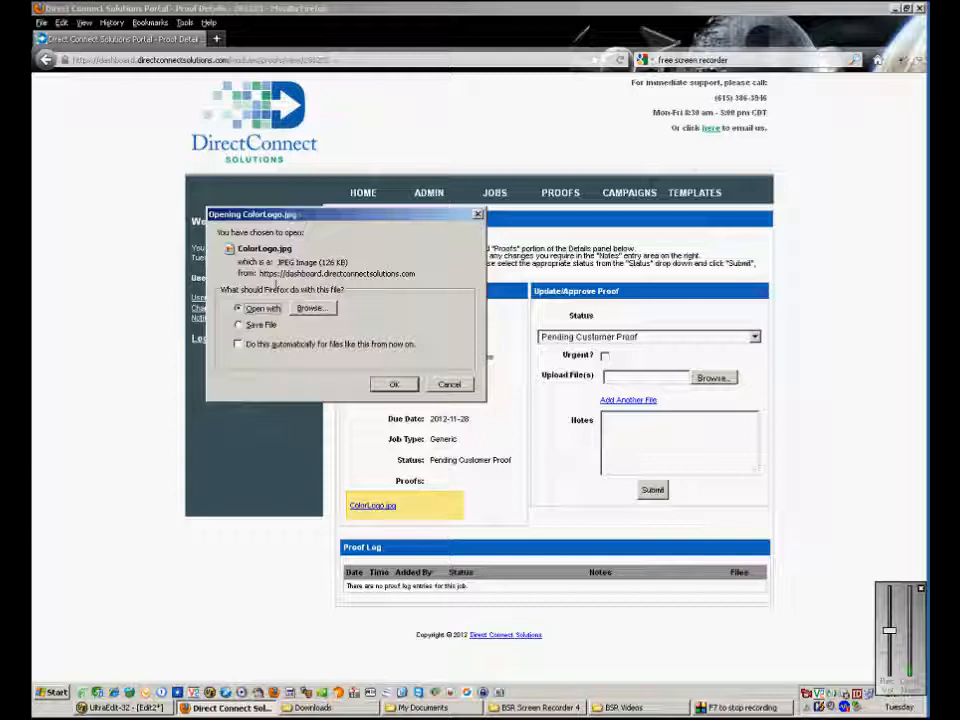
left_click(393, 386)
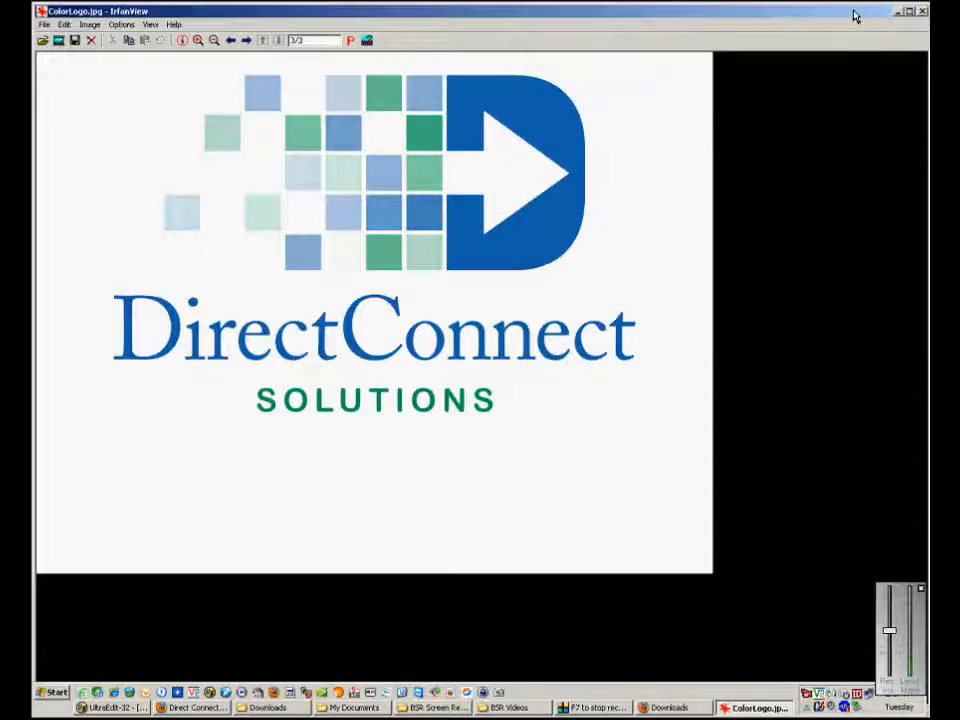
Restore and close the IrfanView window showing ColorLogo.jpg.
double_click(853, 14)
mouse_move(865, 34)
left_mouse_down()
mouse_move(846, 38)
mouse_move(858, 36)
left_mouse_up()
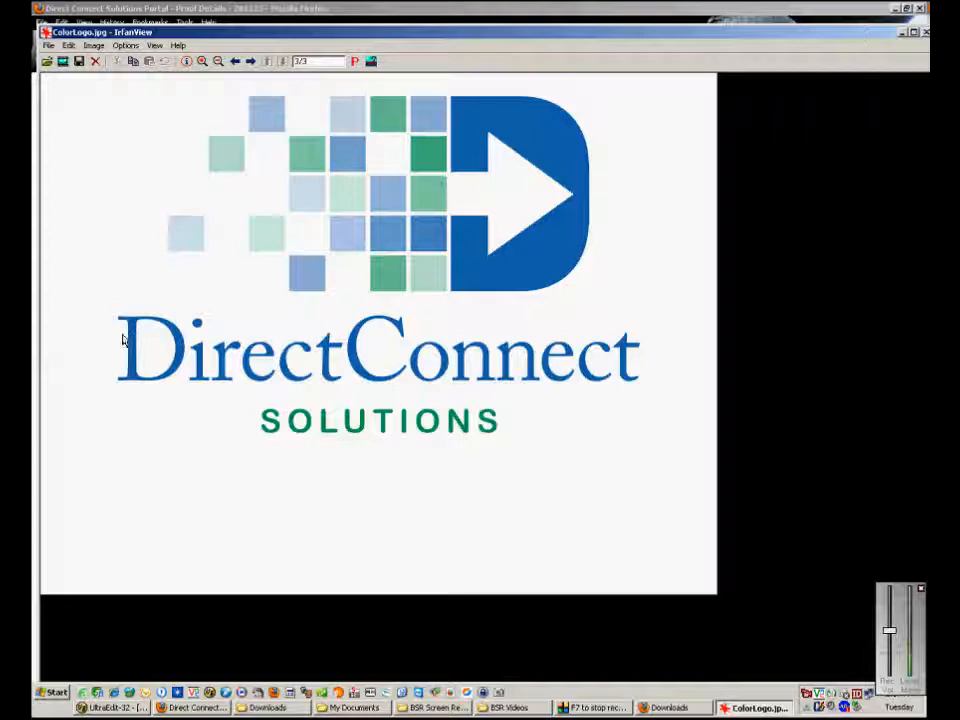
left_click(922, 33)
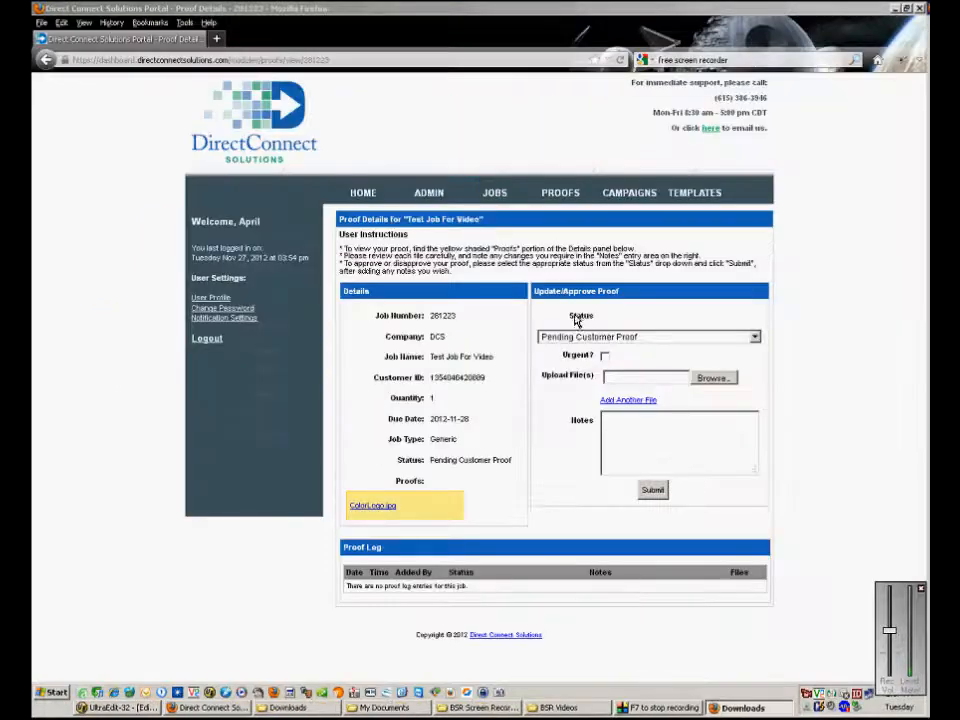
Change the proof status to Proof Rejected and begin browsing for an upload file.
left_click(627, 343)
left_click(584, 361)
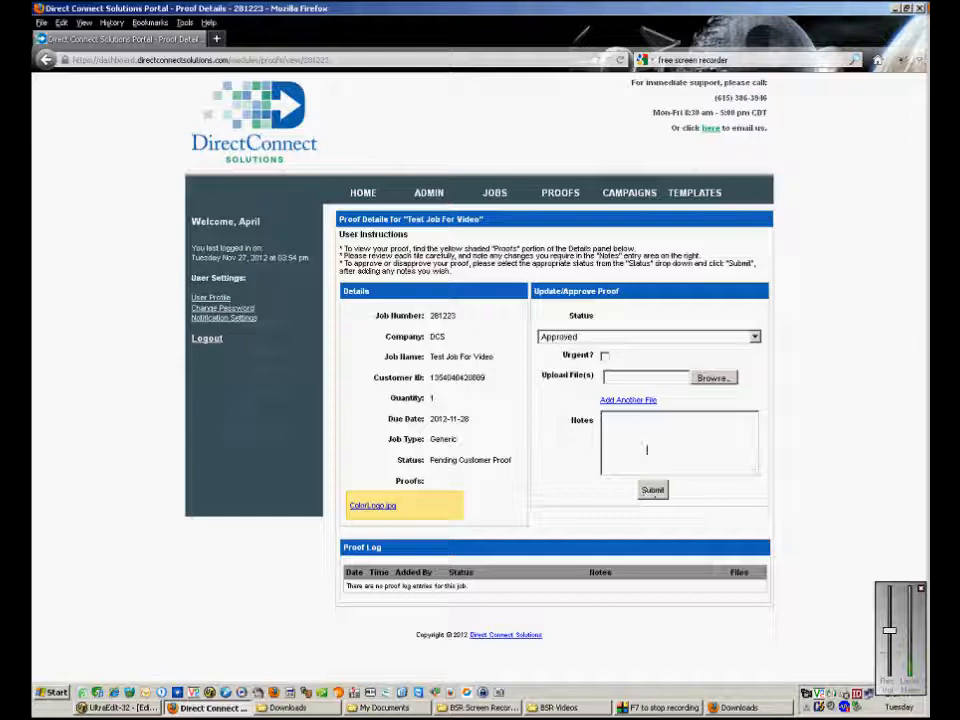
left_click(645, 338)
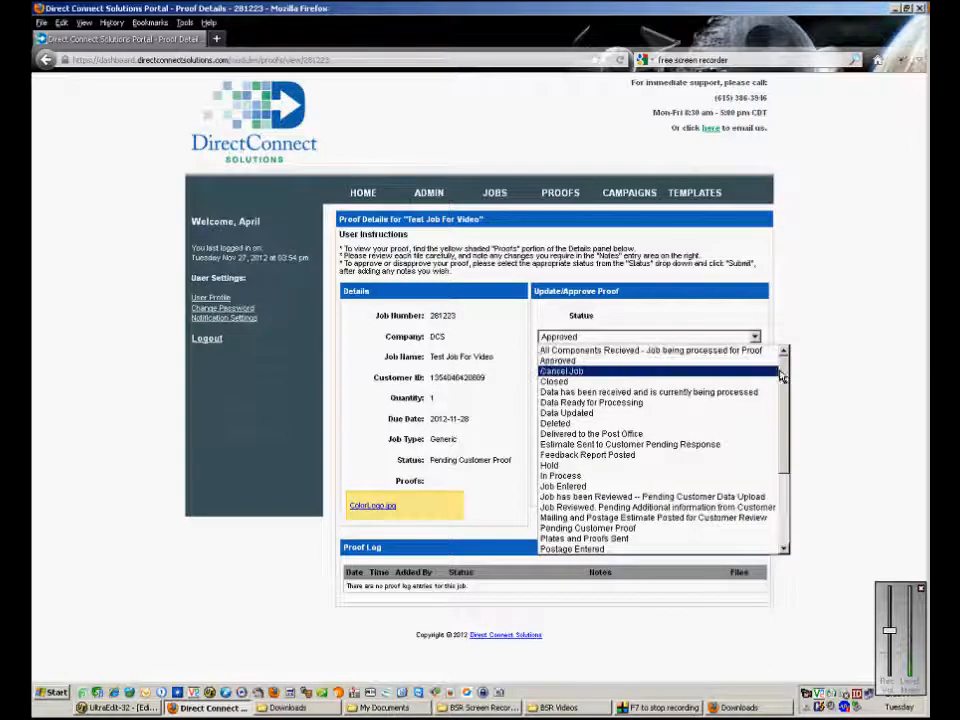
left_click_drag(784, 373, 786, 461)
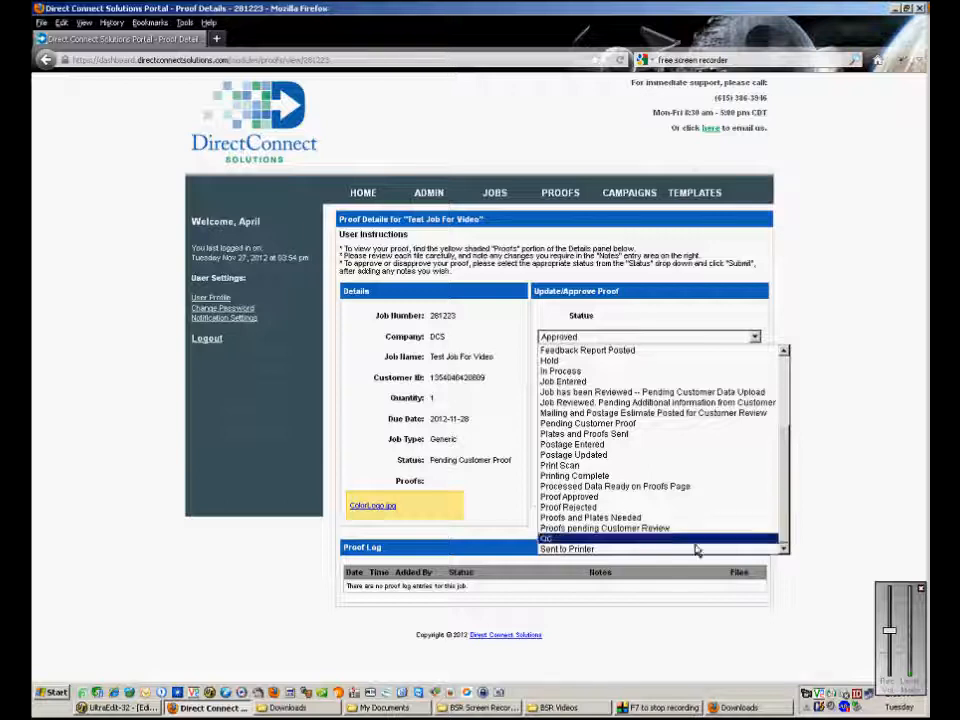
left_click(617, 508)
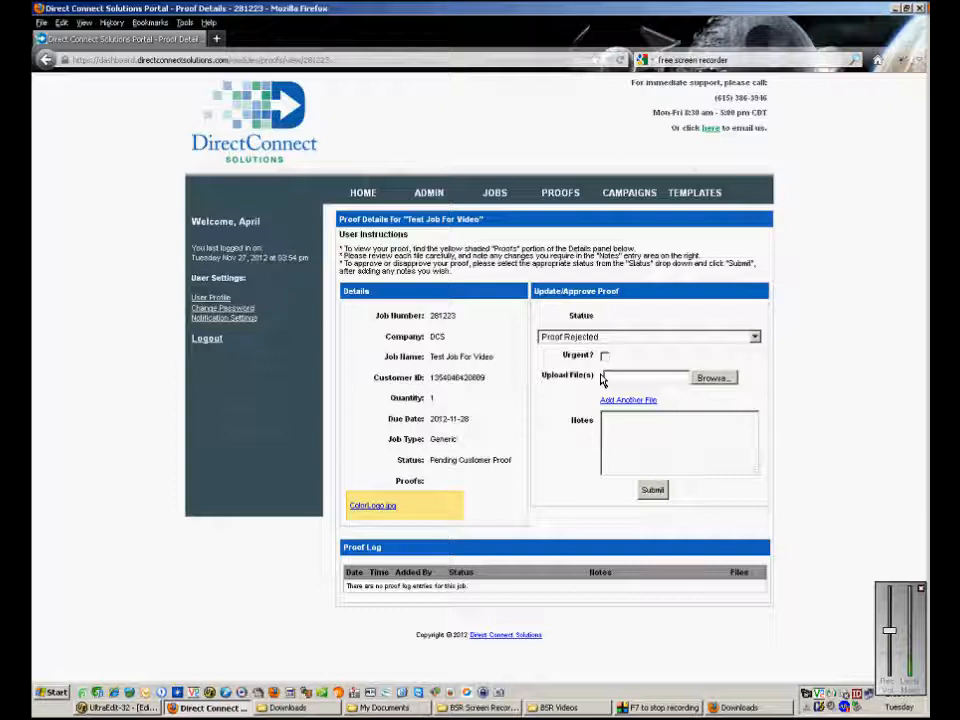
left_click(712, 380)
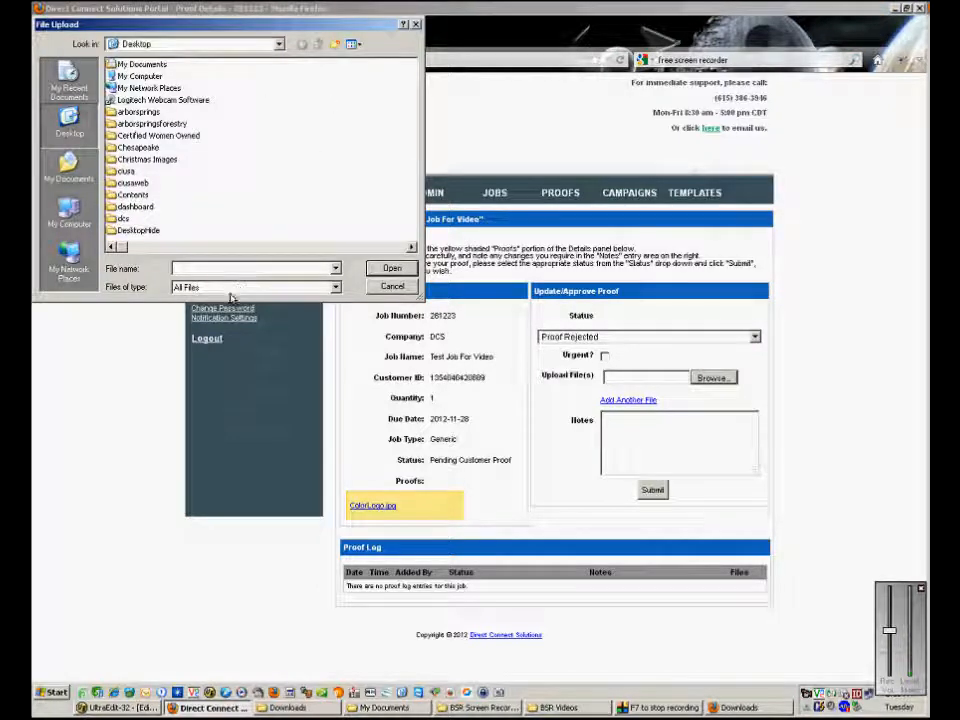
Pick BlackLogo.jpg from the Desktop in the thumbnail view as the upload file.
left_click(356, 48)
left_click(367, 64)
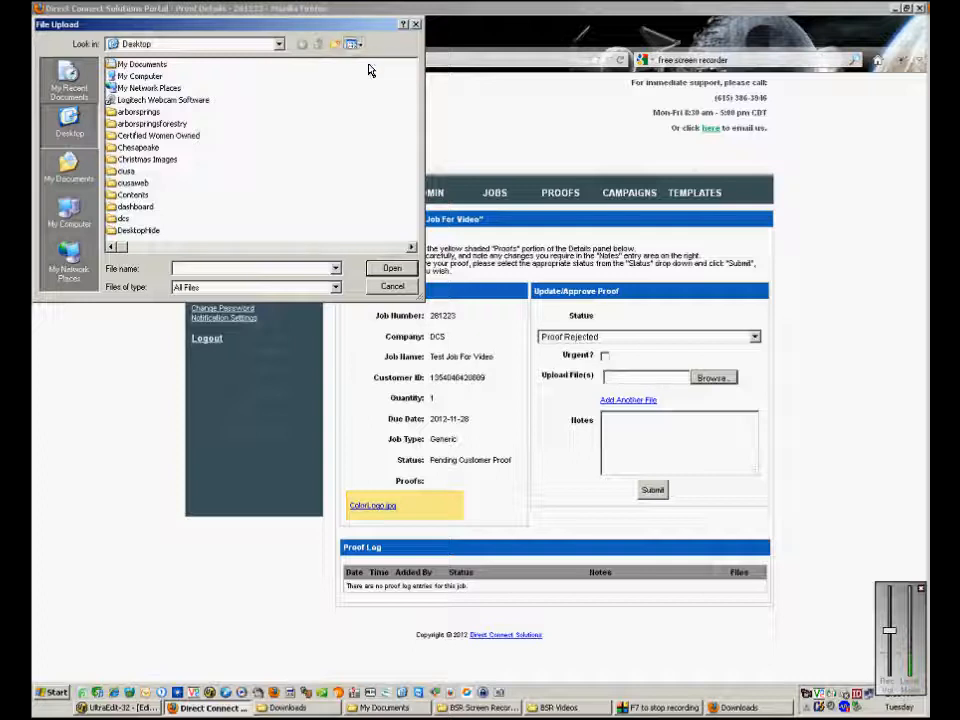
left_click(354, 46)
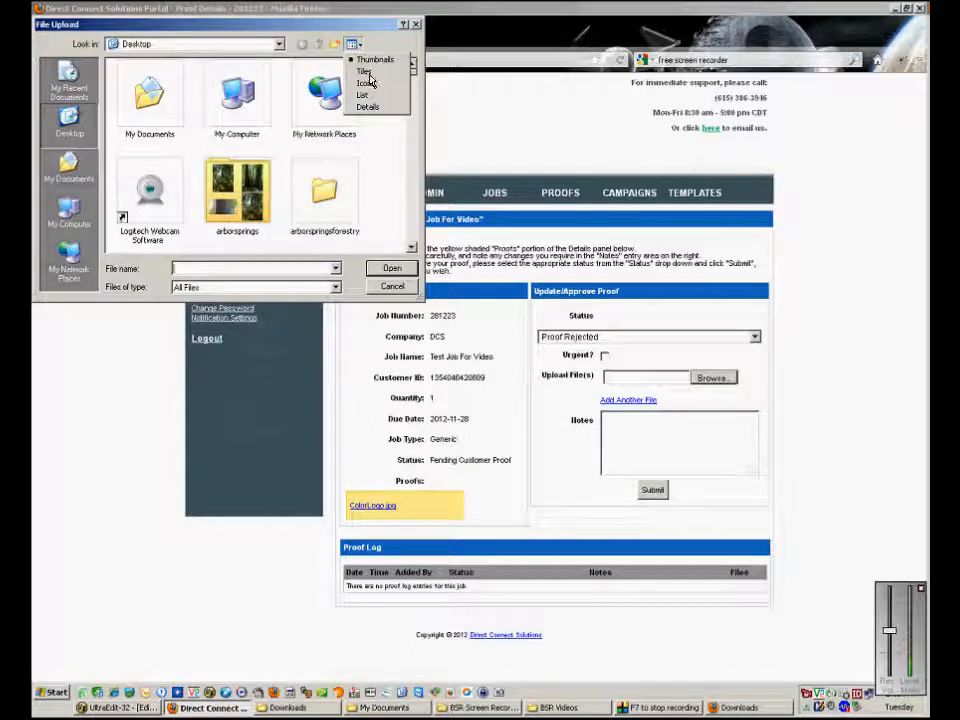
left_click(374, 108)
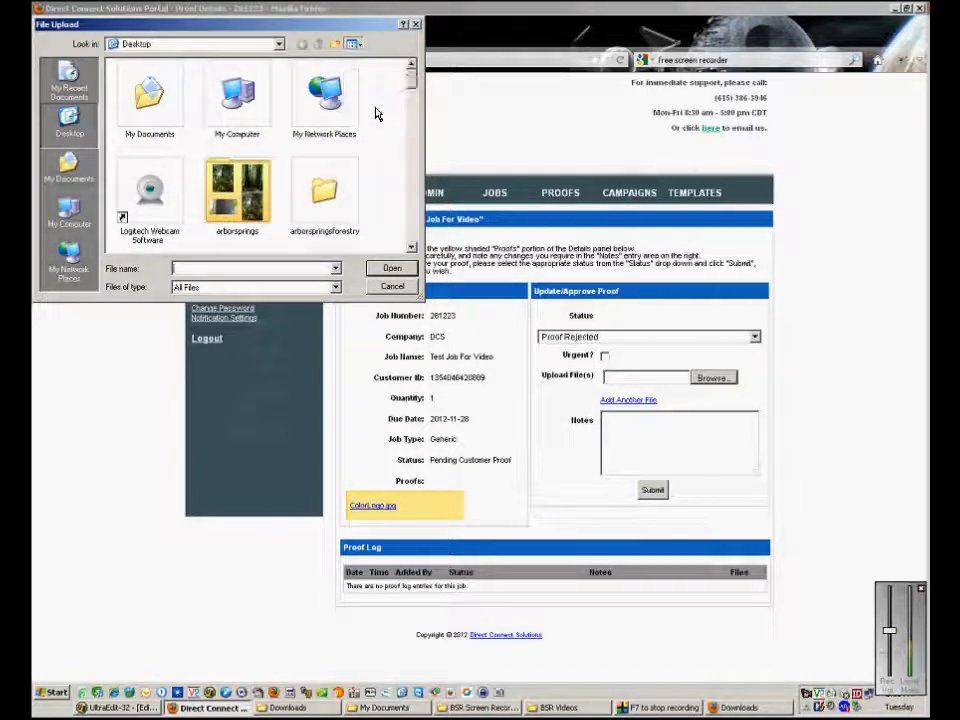
left_click(353, 44)
left_click(362, 64)
left_click_drag(411, 70, 411, 133)
double_click(148, 88)
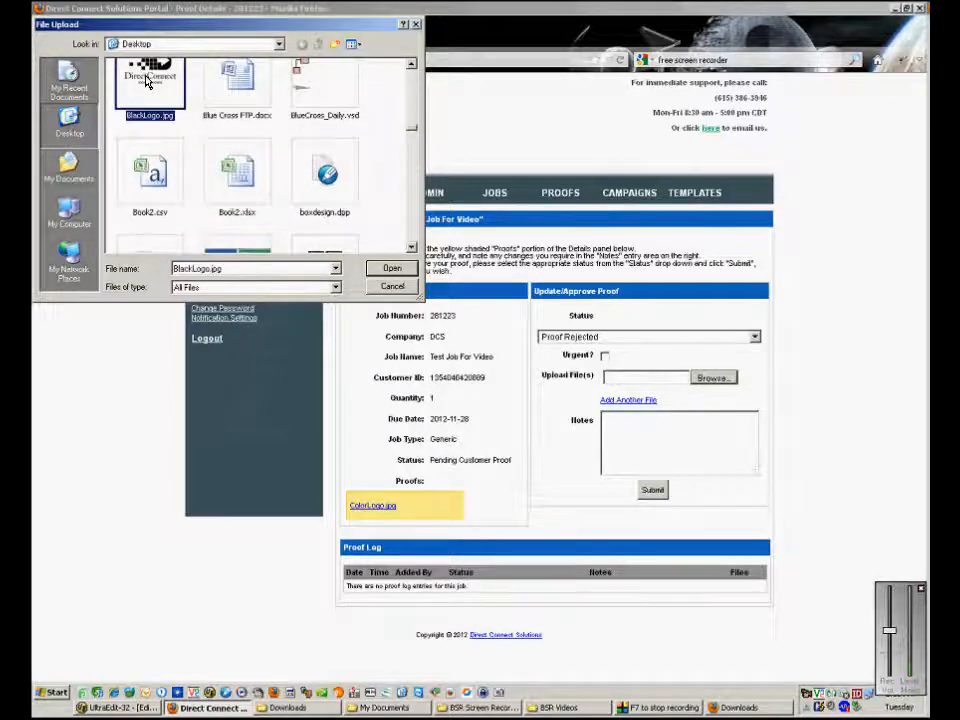
left_click(681, 378)
left_click(392, 286)
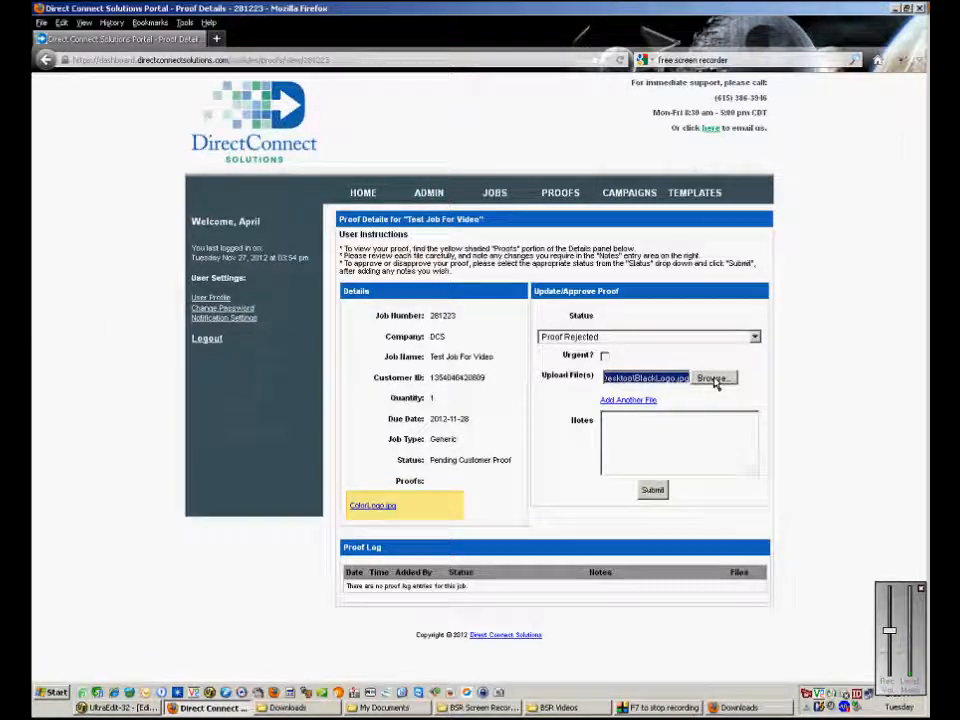
Write a note saying the color isn't liked and to use the black and white version.
left_click(652, 432)
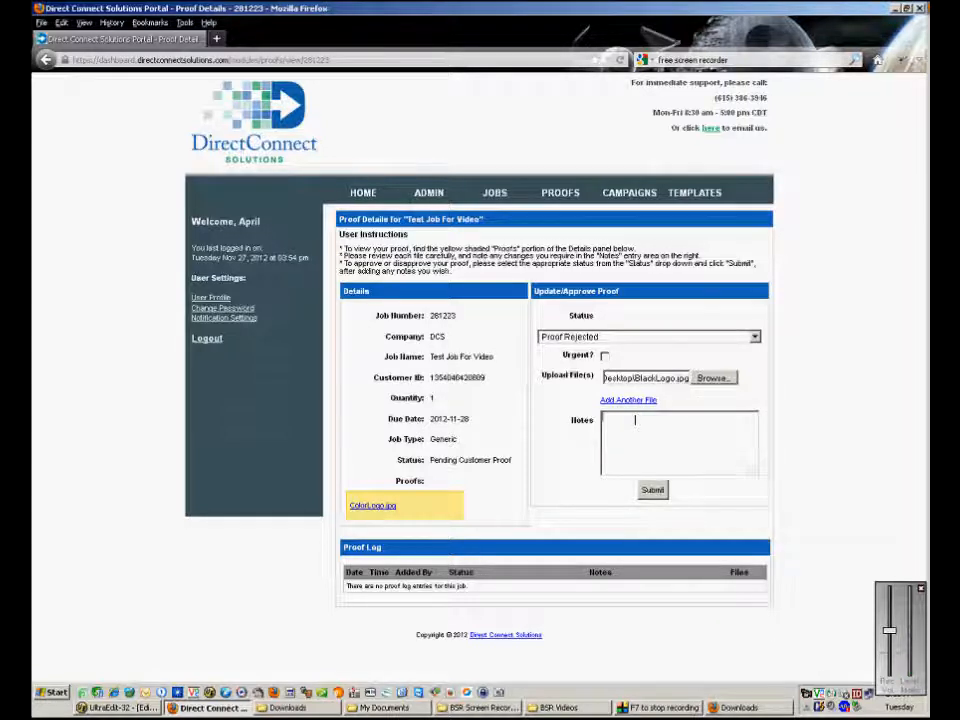
type("ally do")
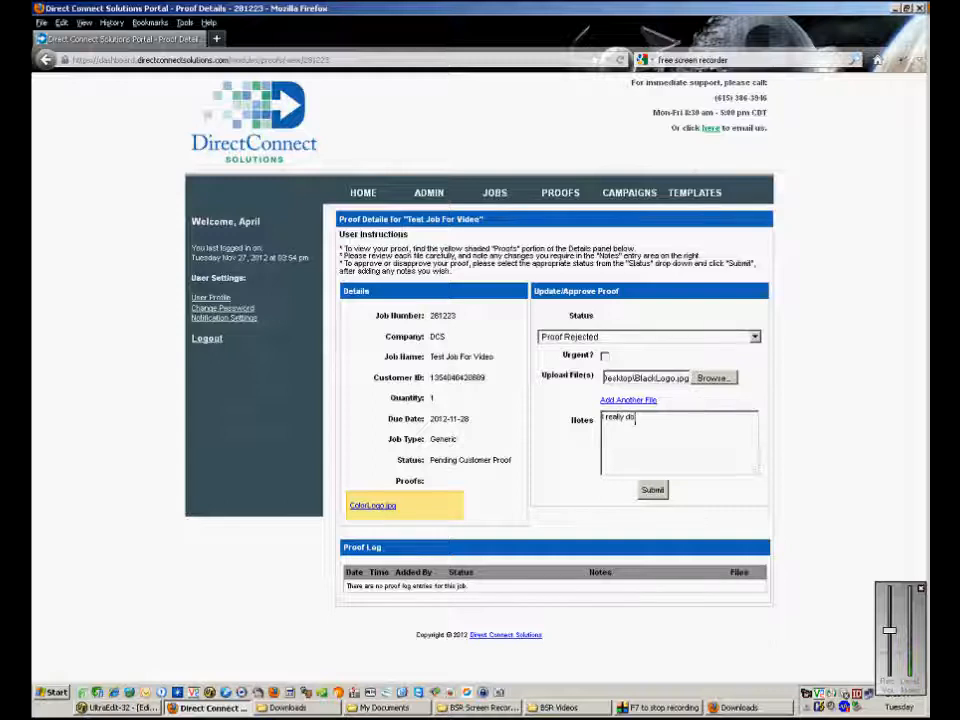
type("n't like the color - lets use")
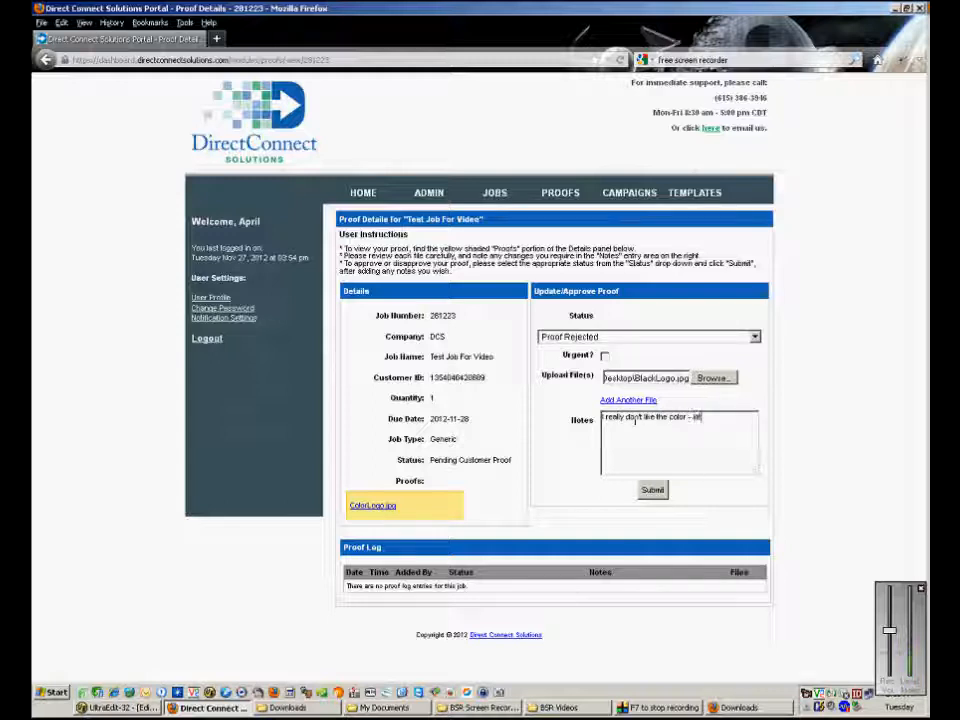
type(" this lo")
type(" black and wi")
type("ite versi")
type("on.")
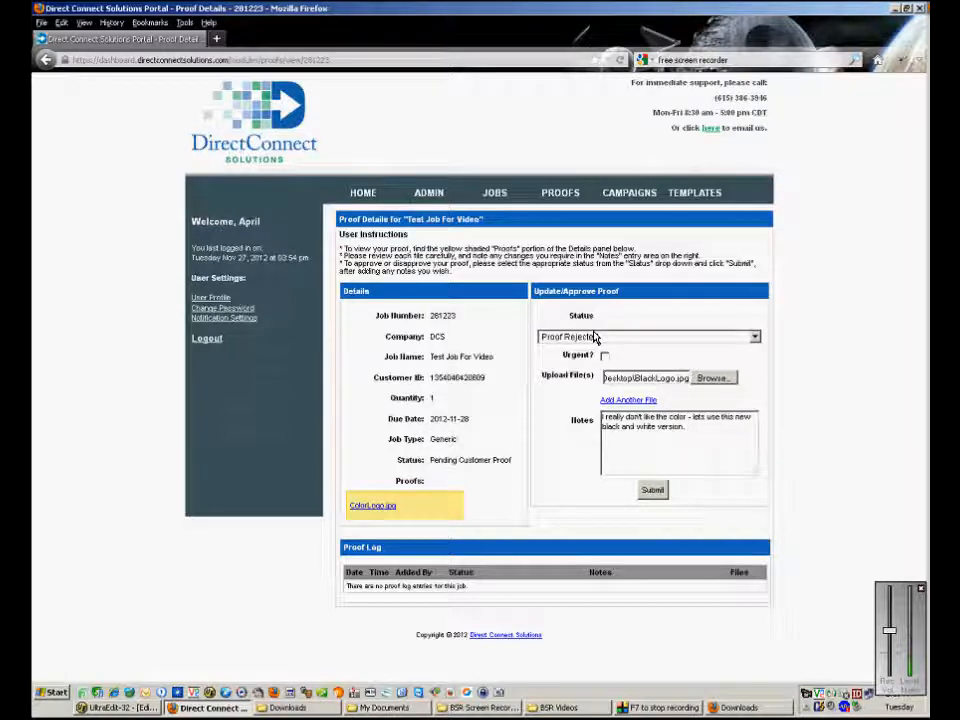
Submit the rejection and check the proof log confirmation banner on the Proofs list.
left_click(651, 492)
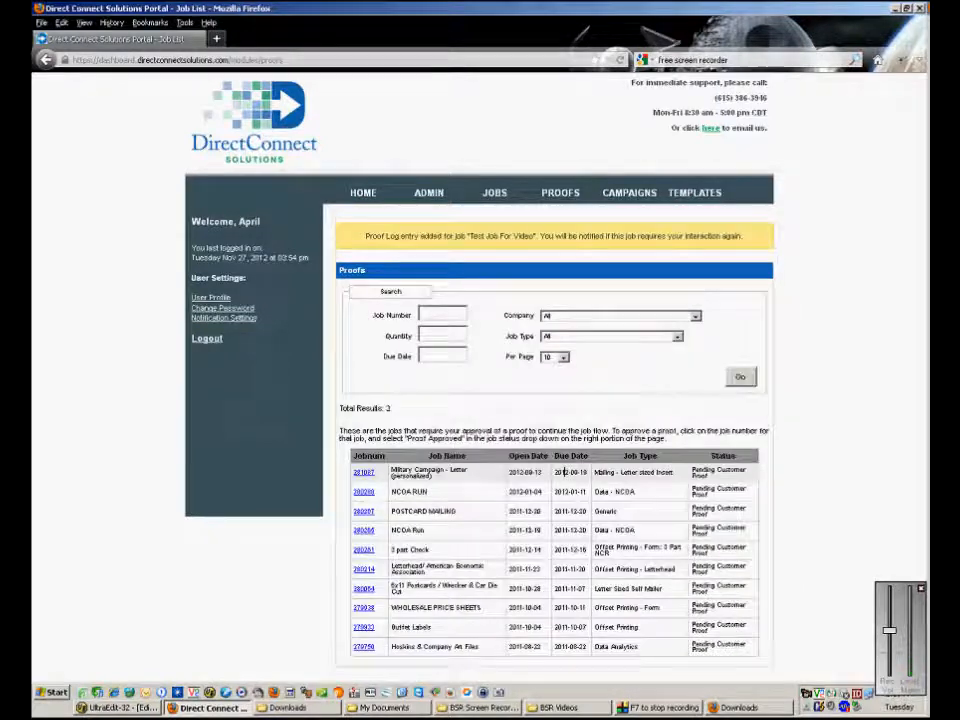
left_click_drag(366, 236, 740, 236)
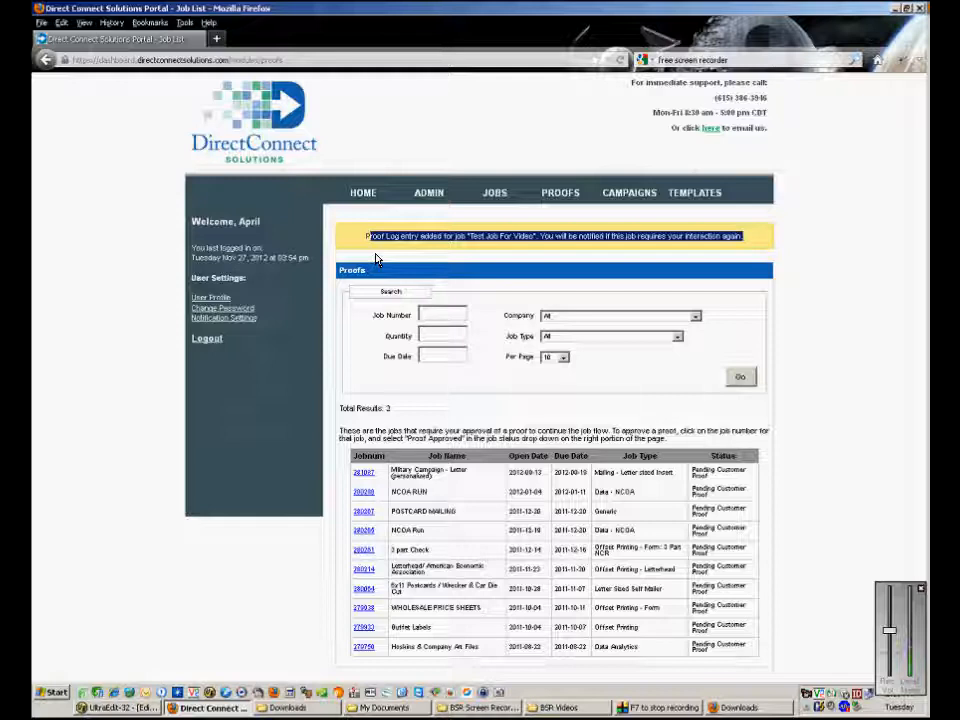
left_click(376, 259)
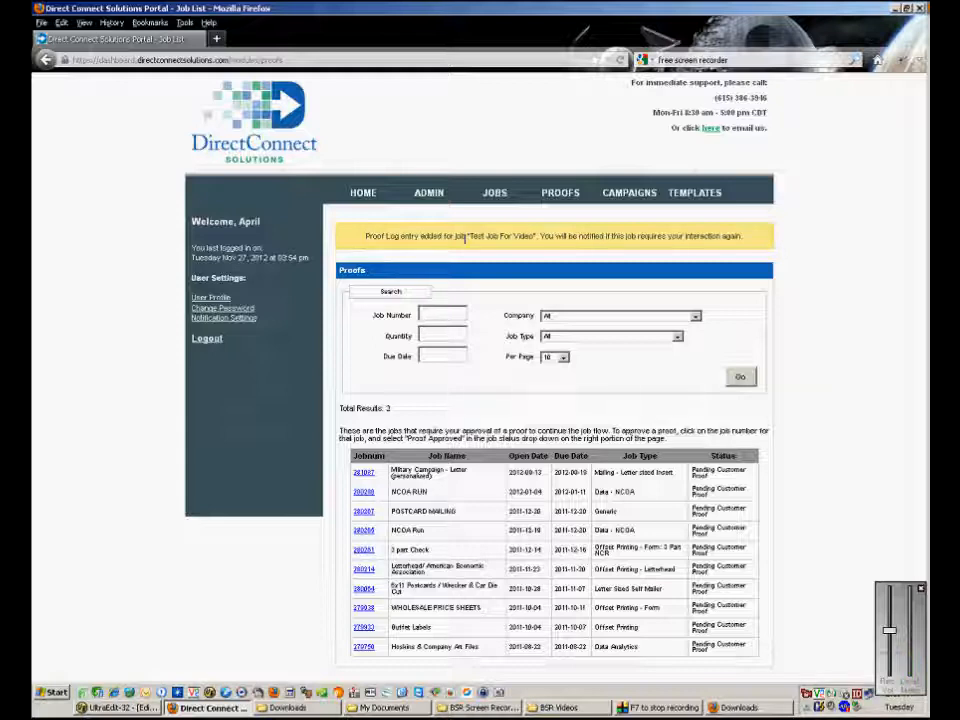
Return HOME and open the Test Job For Video job details page.
mouse_move(499, 198)
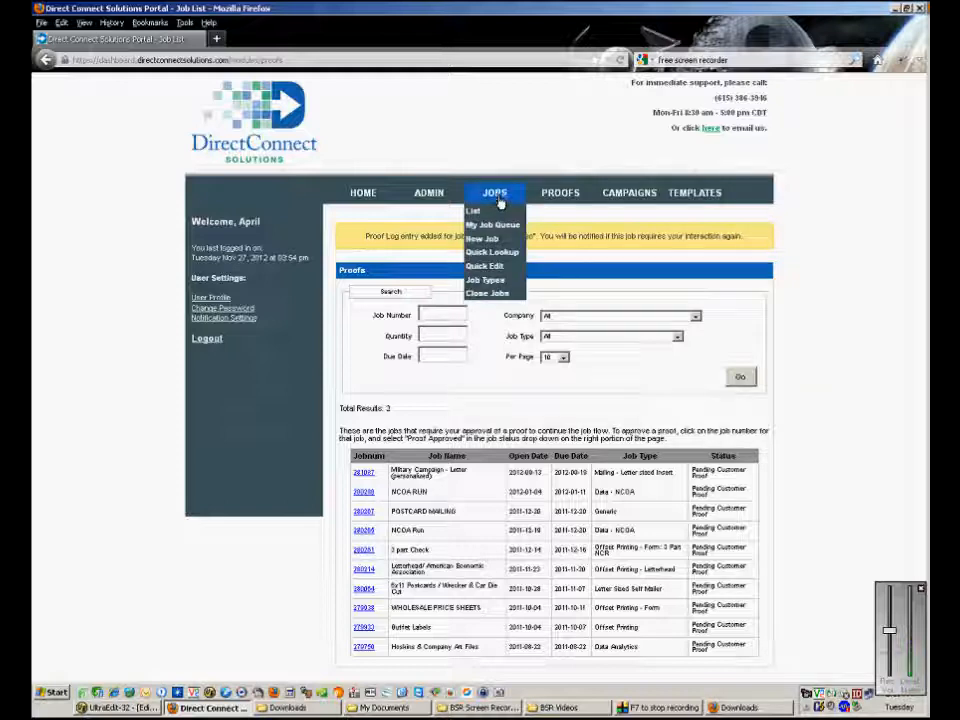
left_click(375, 201)
mouse_move(418, 196)
left_click(358, 296)
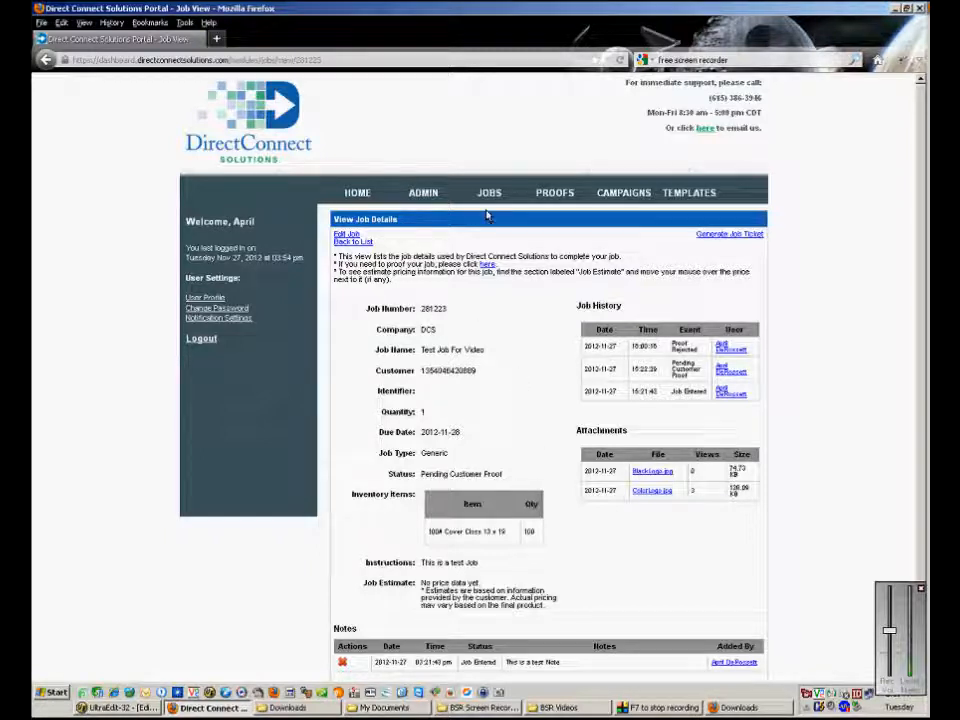
mouse_move(490, 193)
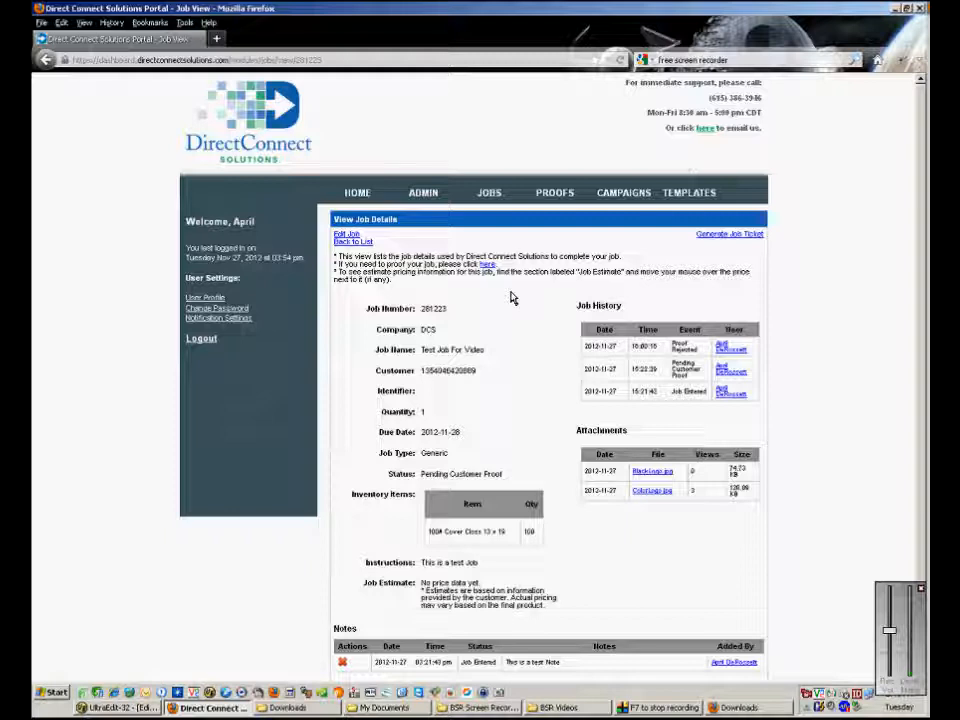
scroll(532, 341, "down", 1)
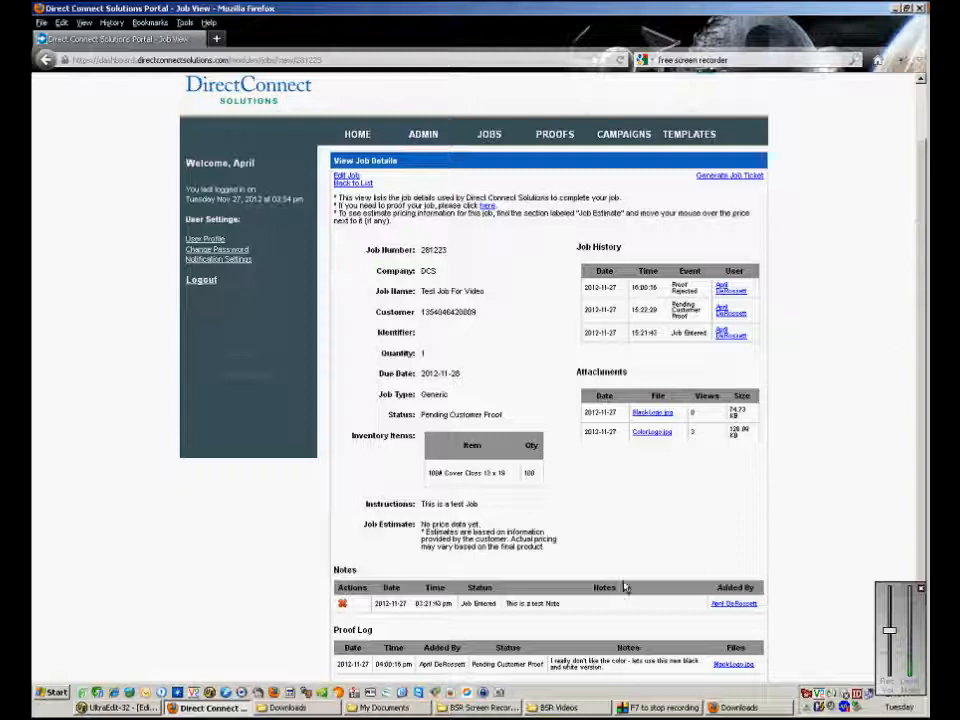
left_click_drag(338, 664, 377, 668)
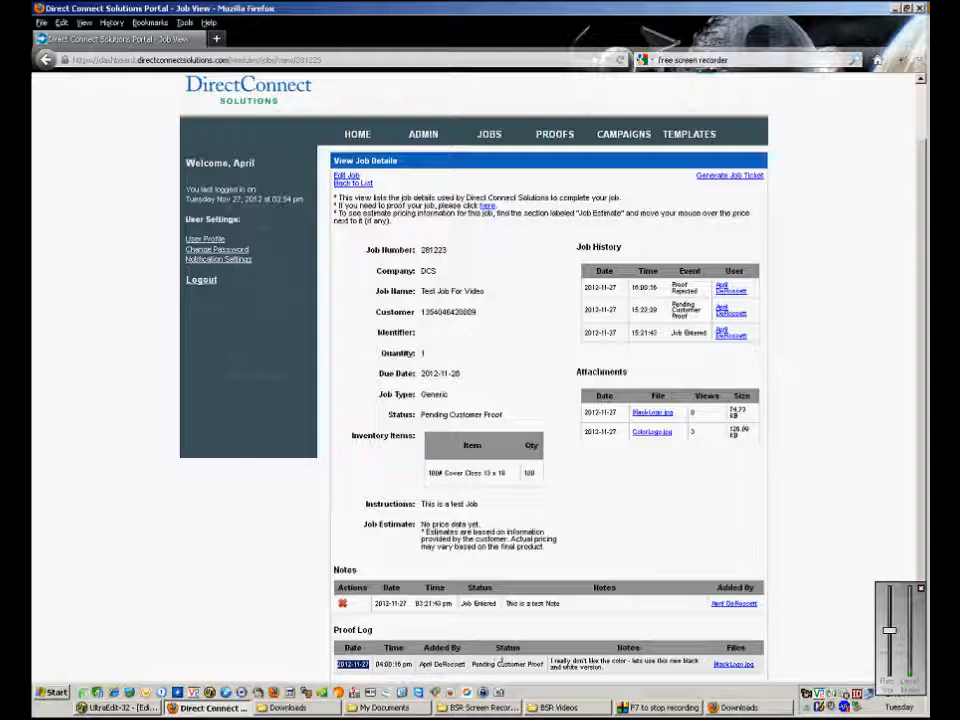
left_click(623, 671)
left_click_drag(550, 661, 700, 668)
left_click_drag(631, 671, 557, 636)
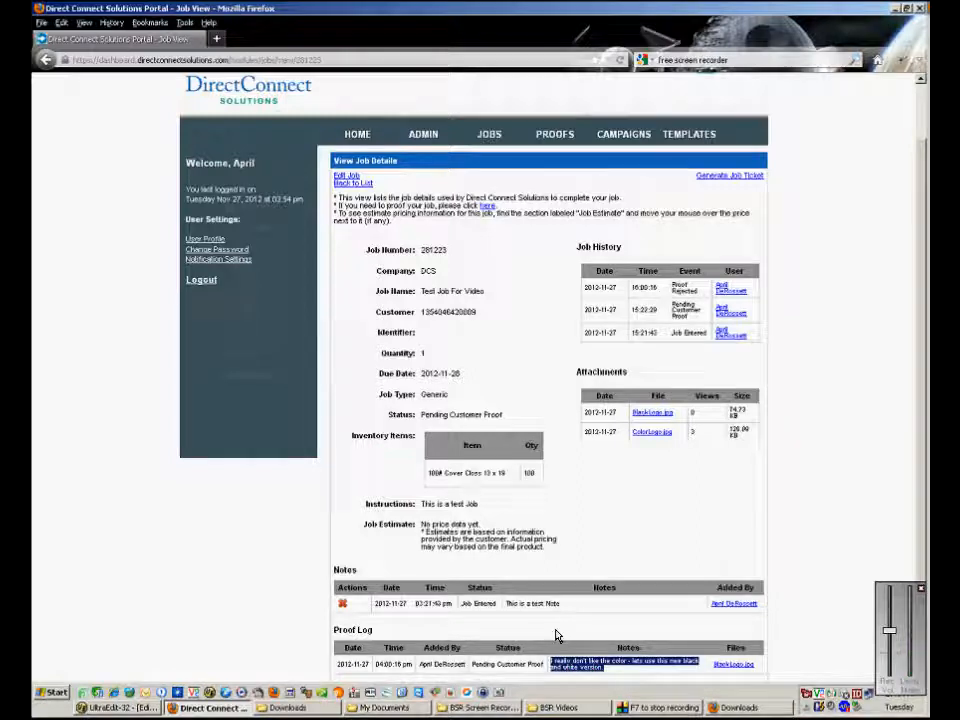
left_click(615, 673)
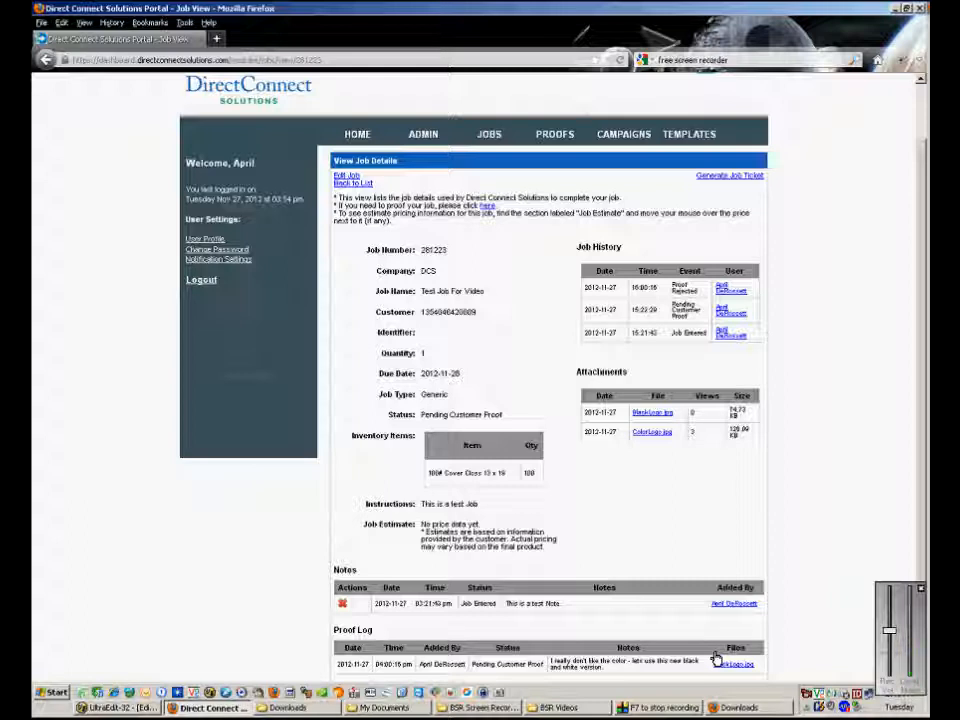
scroll(694, 505, "up", 2)
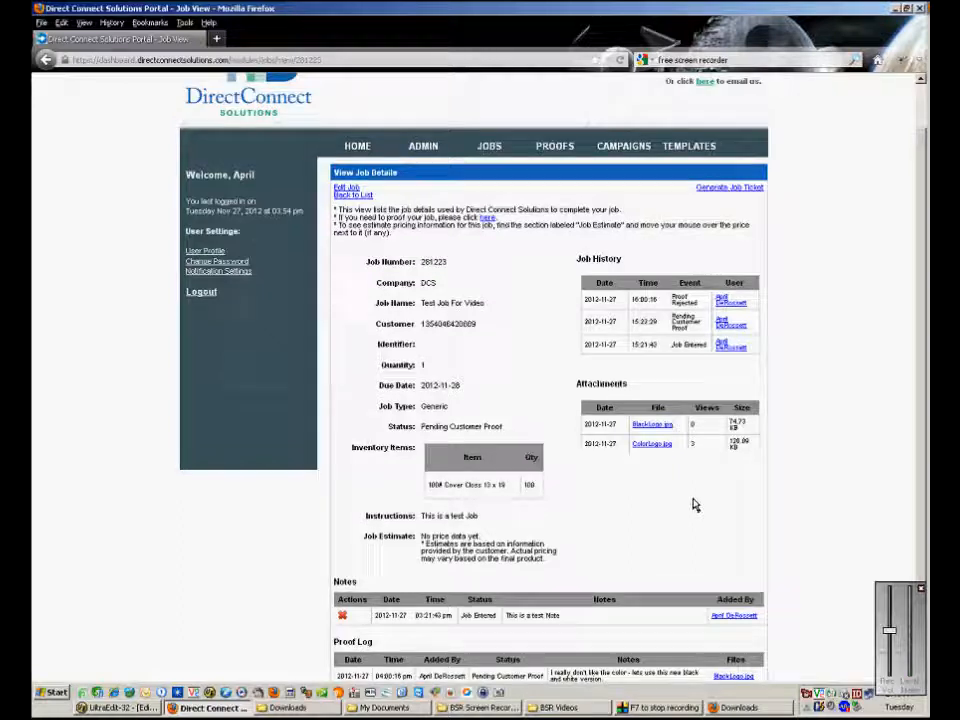